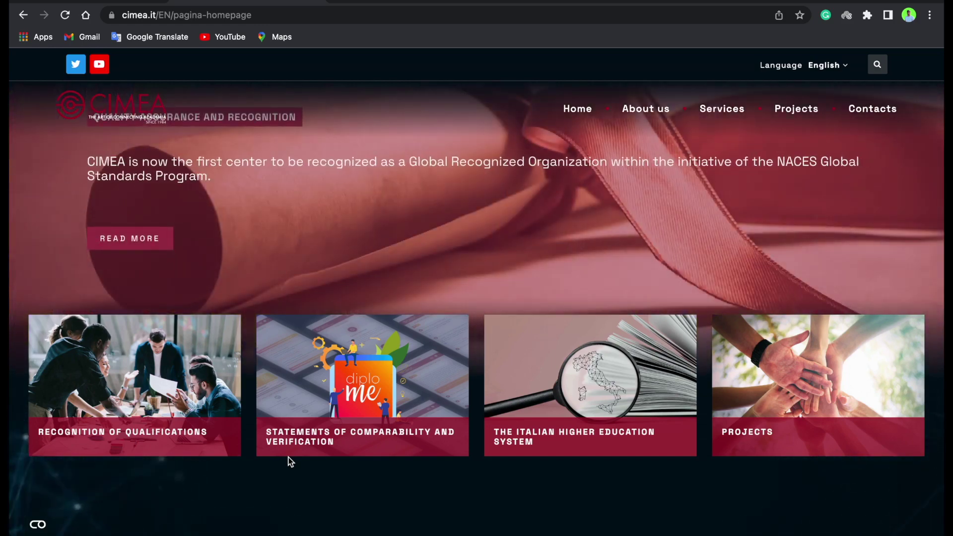
Step: Go from Statements of Comparability and Verification to the Diplome 'Create a new account' form
mouse_move(328, 346)
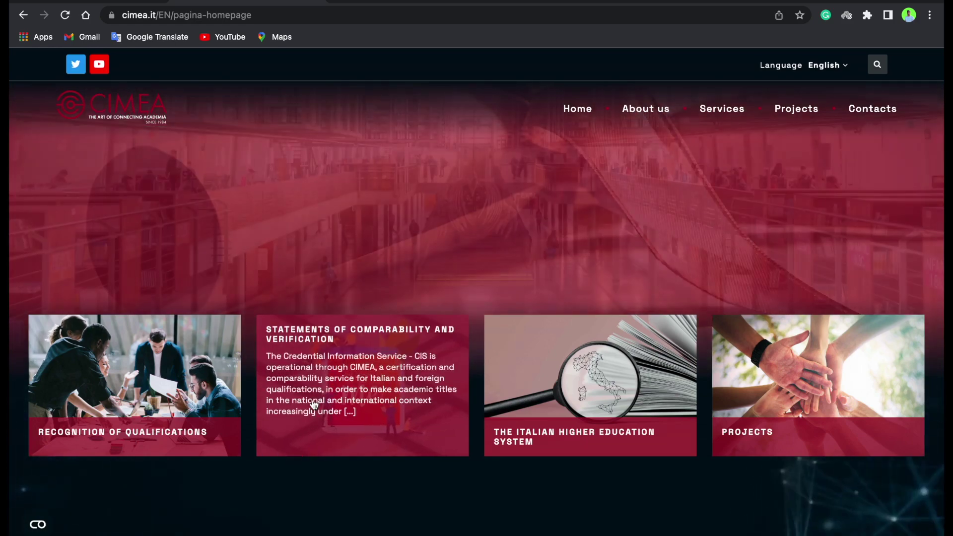
left_click(328, 346)
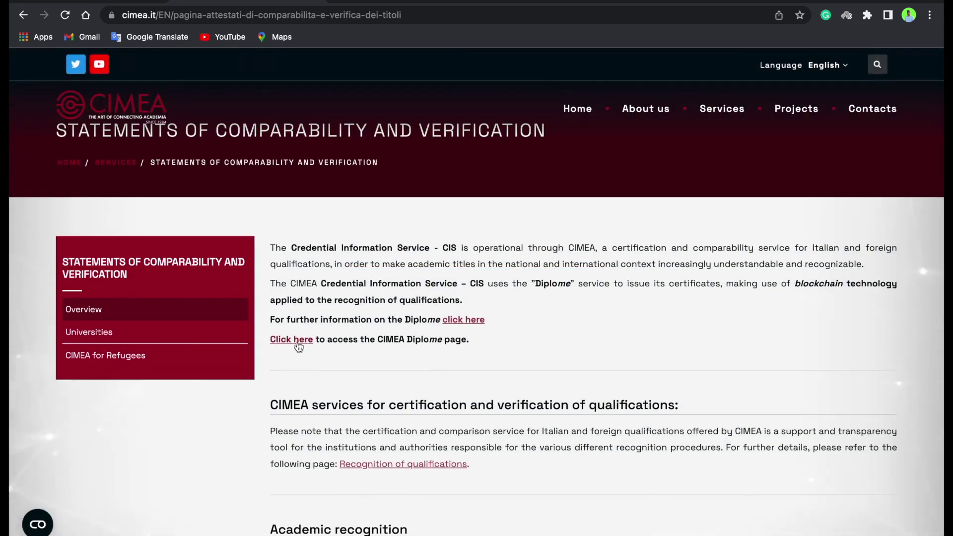
left_click(298, 341)
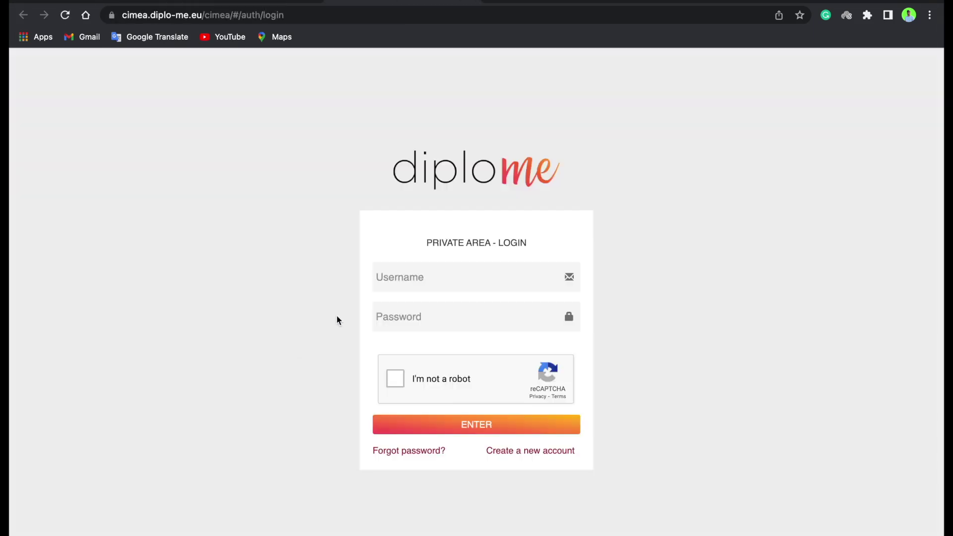
left_click(509, 449)
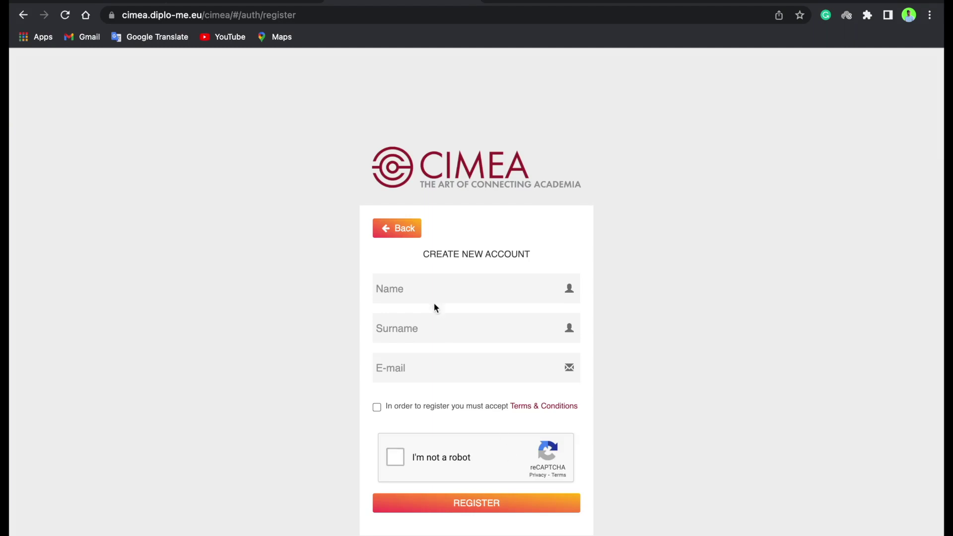
Step: Autofill the Name, Surname and E-mail fields, then switch to the Diplome welcome email in Gmail
left_click(415, 285)
left_click(463, 324)
left_click(457, 325)
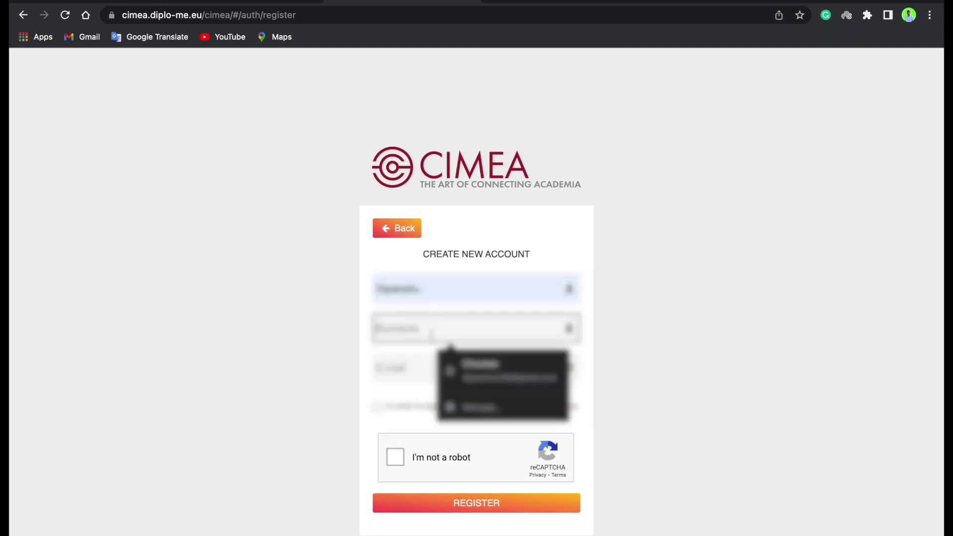
left_click(464, 356)
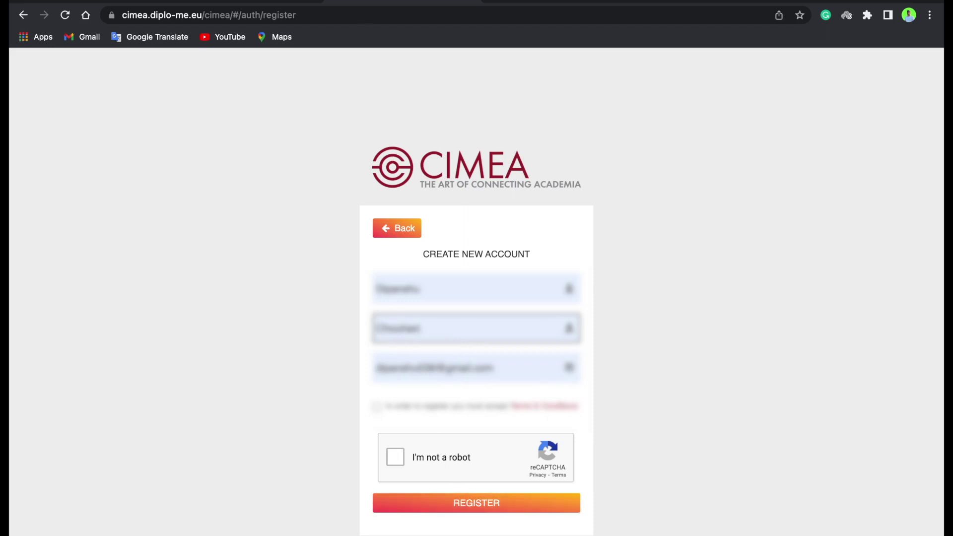
left_click(132, 3)
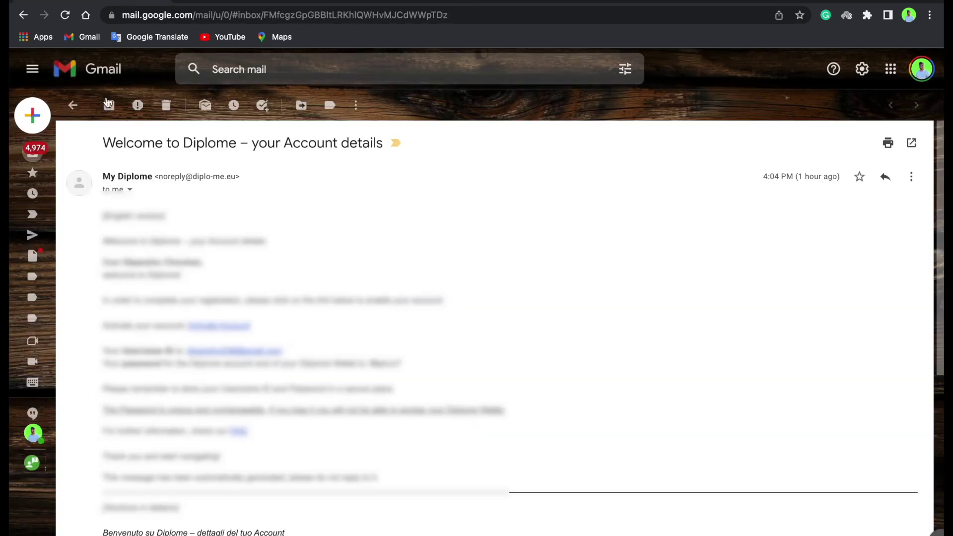
Step: Copy the username e-mail address from the welcome email and return to the CIMEA tab
scroll(479, 302, "down", 2)
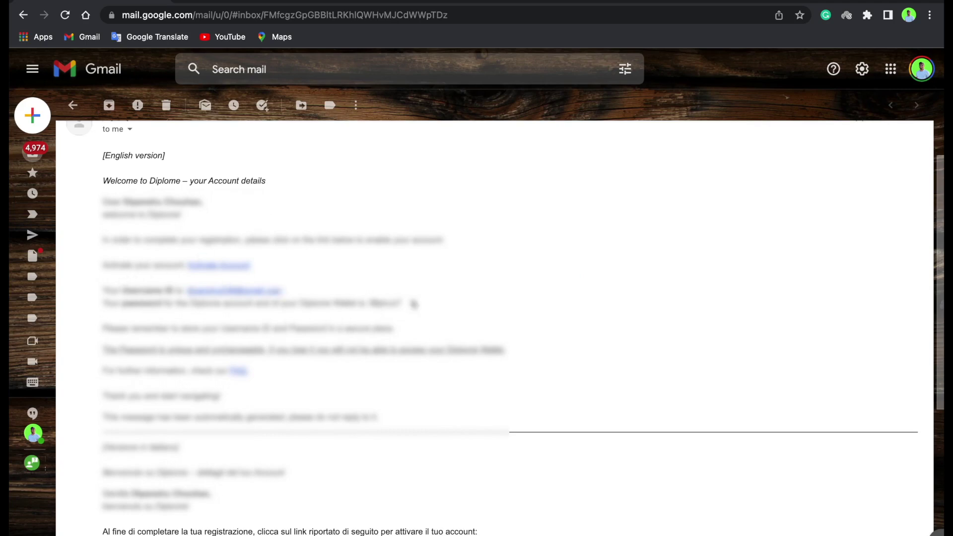
right_click(261, 290)
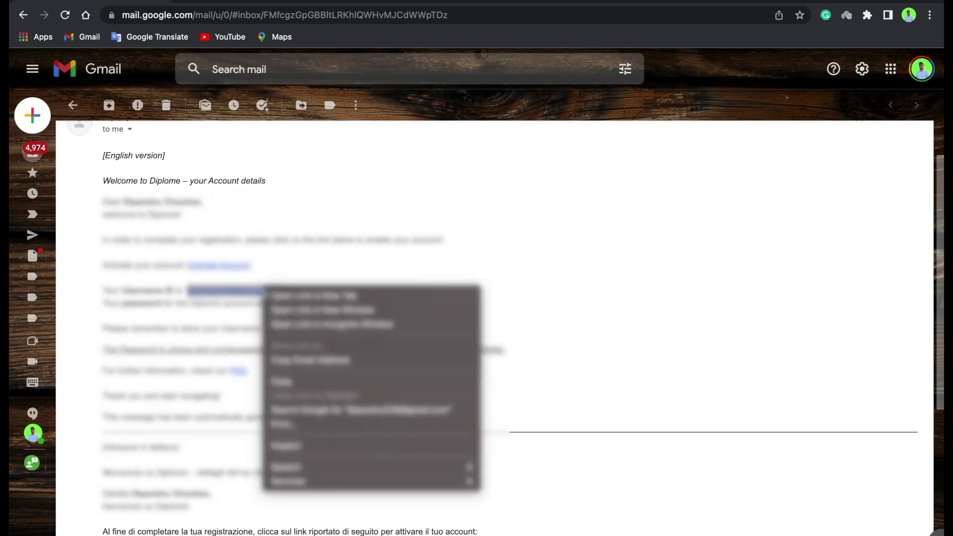
left_click(317, 360)
key("ctrl+Tab")
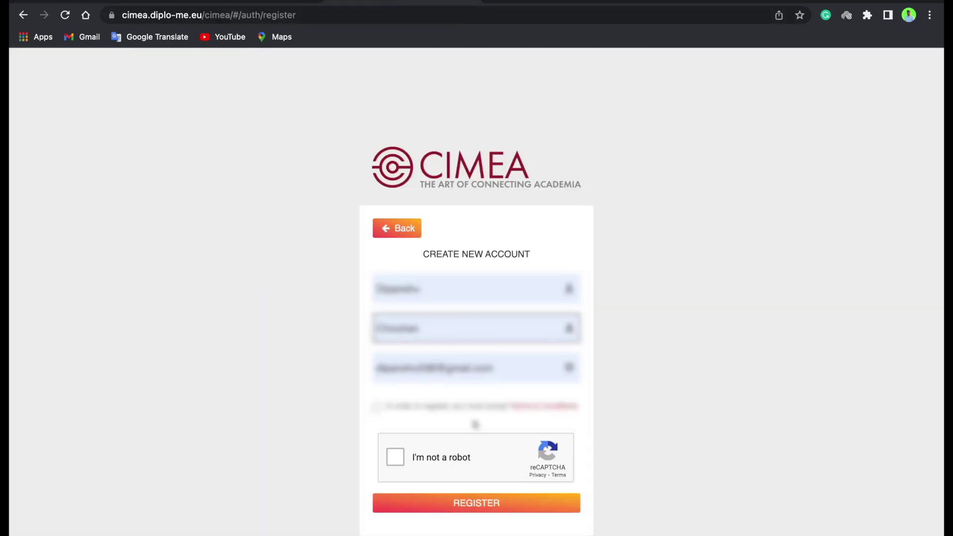
Step: Return to the Diplome login page and autofill the username with the saved e-mail
left_click(408, 228)
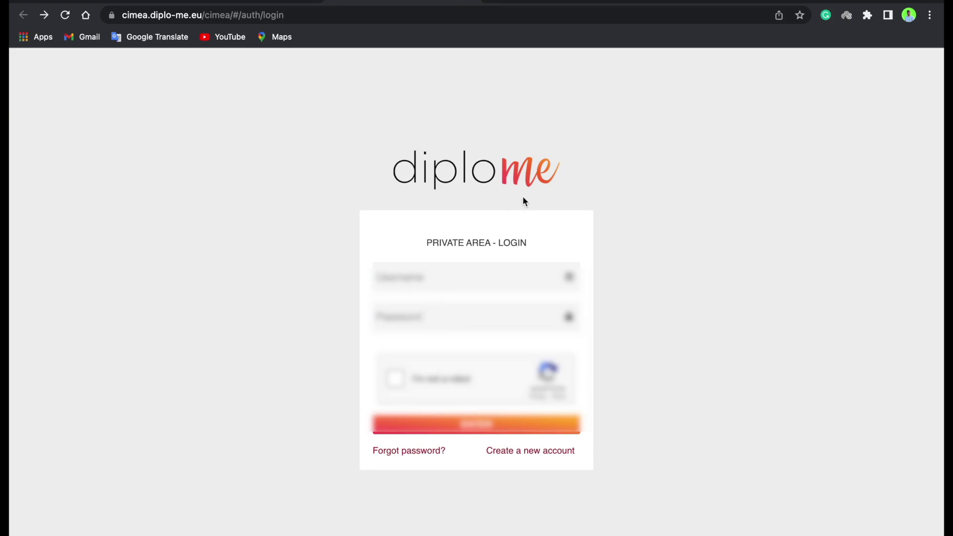
left_click(435, 277)
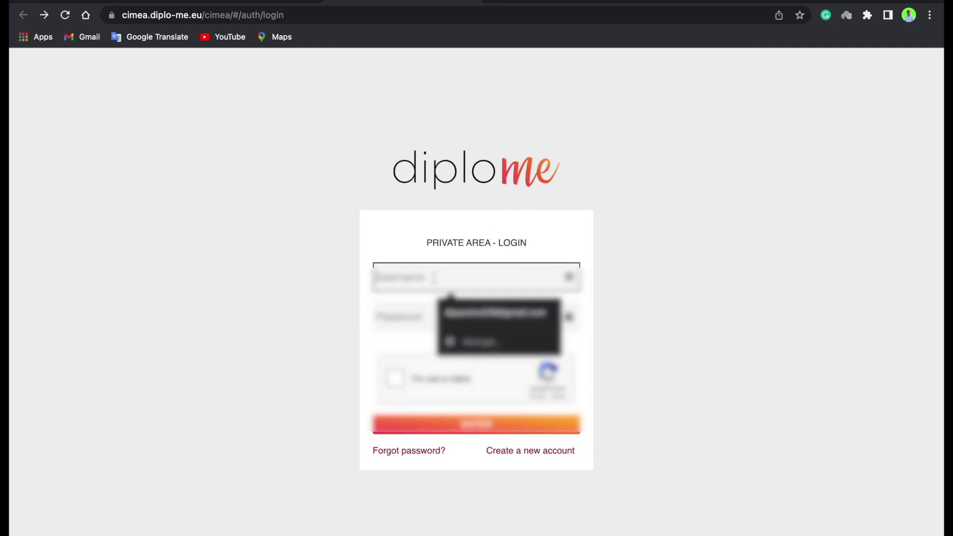
left_click(497, 313)
left_click(419, 318)
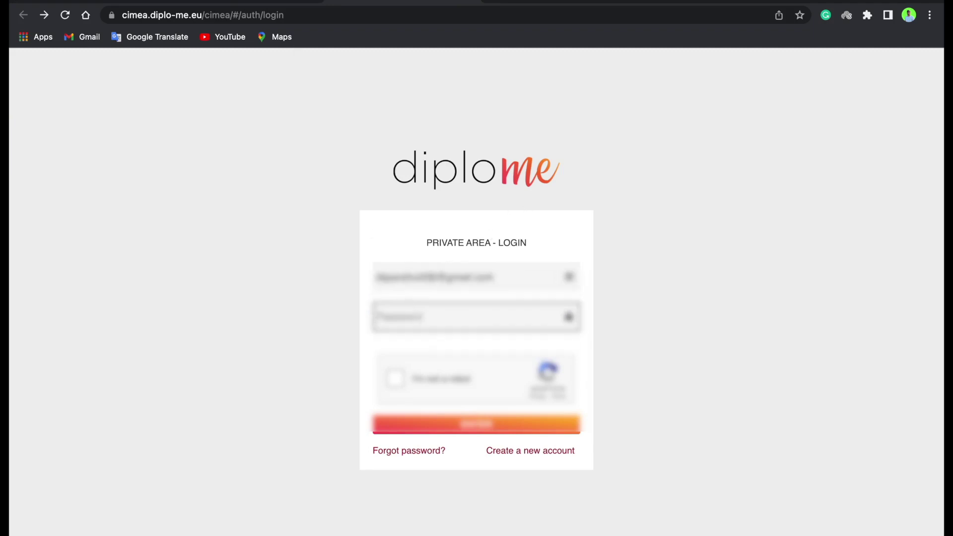
Step: Paste the password from the welcome email, pass the reCAPTCHA and log in
key("ctrl+Tab")
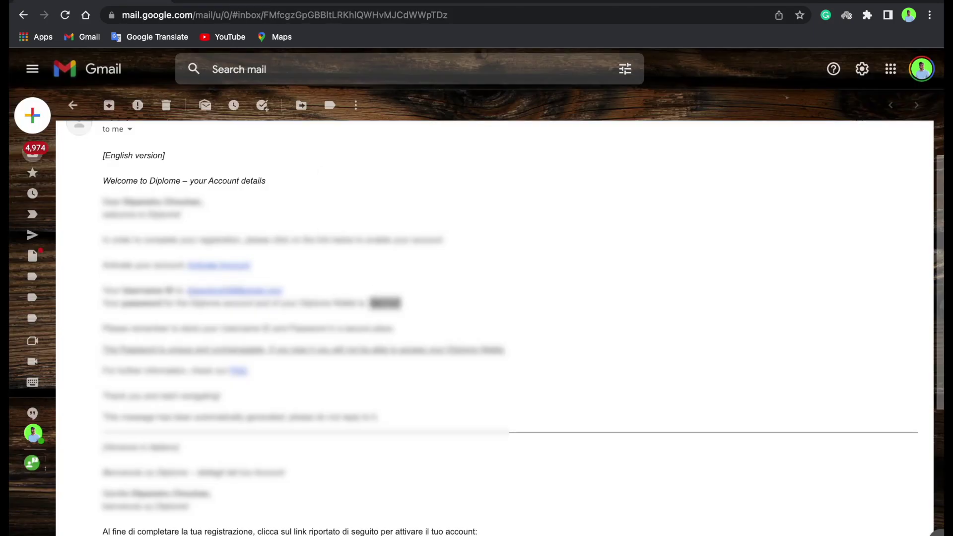
key("ctrl+shift+Tab")
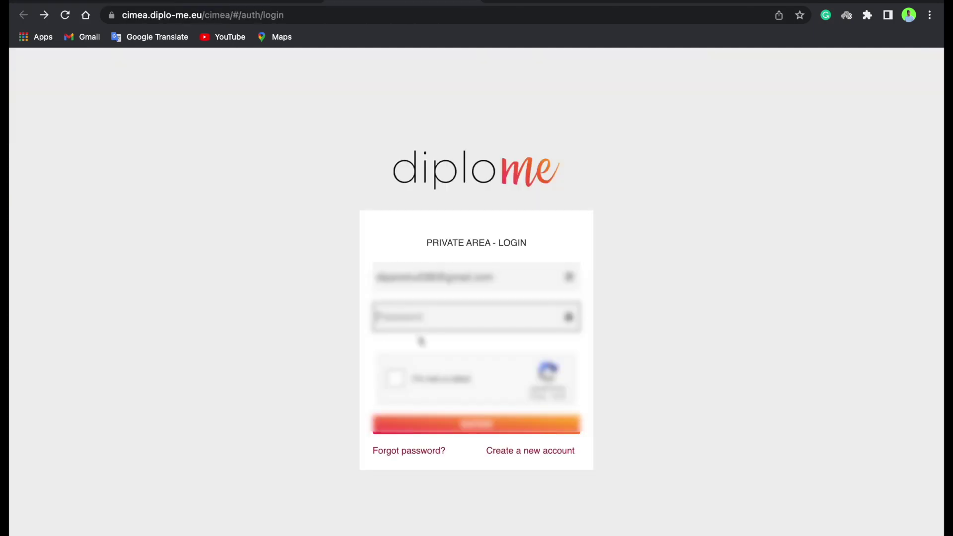
key("super+v")
left_click(401, 381)
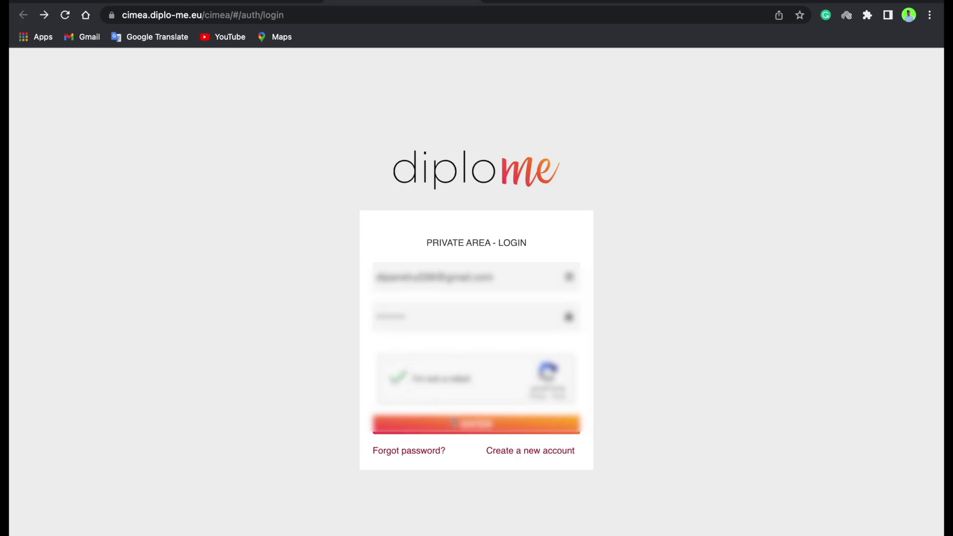
left_click(473, 430)
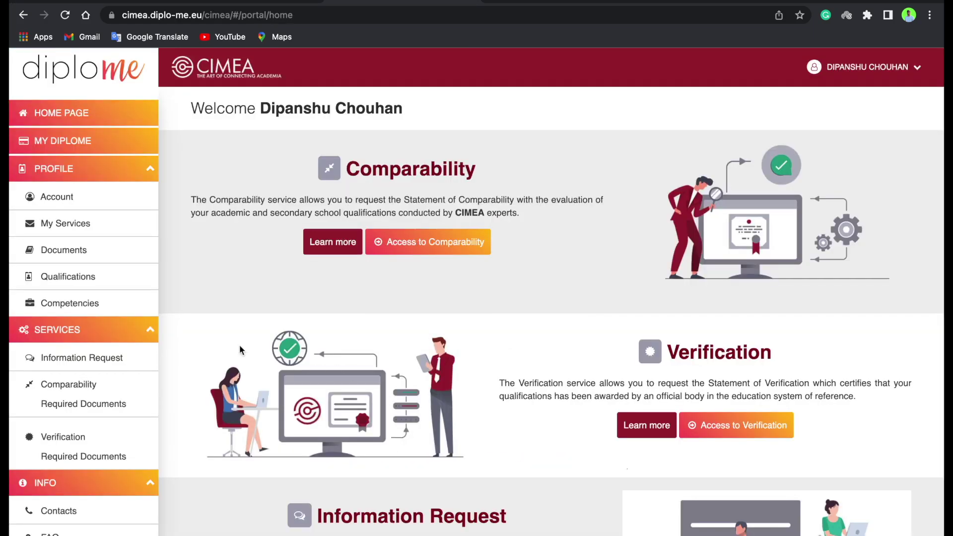
Step: Browse the Account page and the profile Documents section, then return to Account
left_click(85, 196)
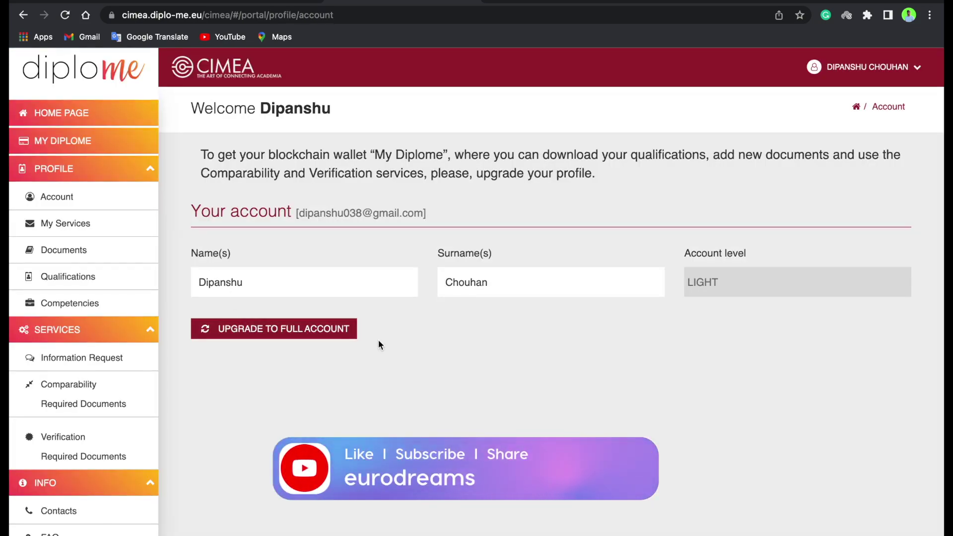
left_click(114, 247)
left_click(487, 237)
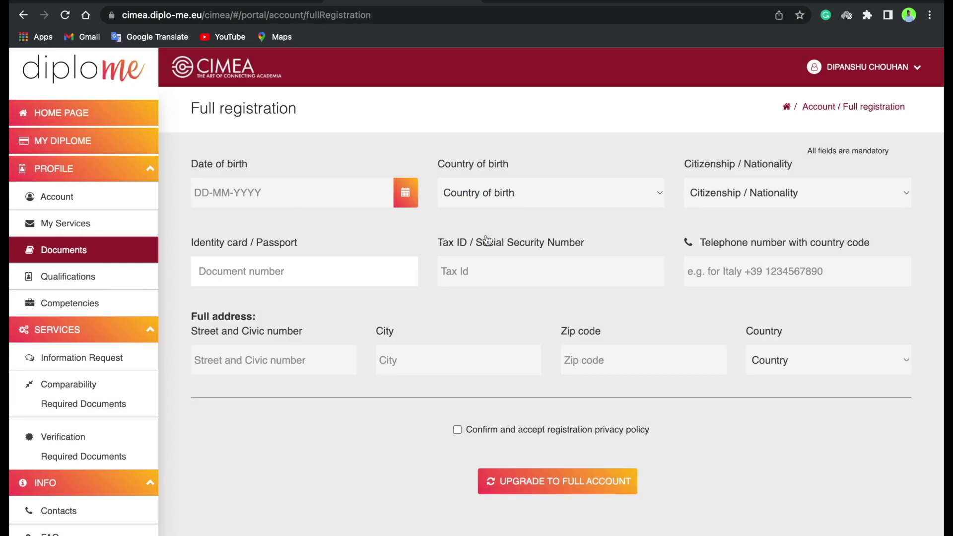
left_click(99, 200)
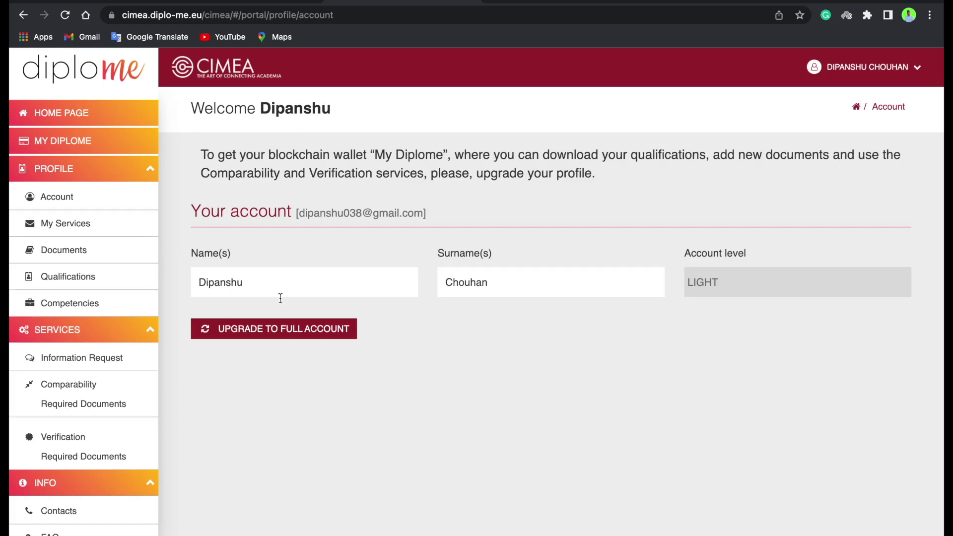
Step: Fill in birth date, passport, phone and address details and submit Upgrade to Full Account
left_click(292, 329)
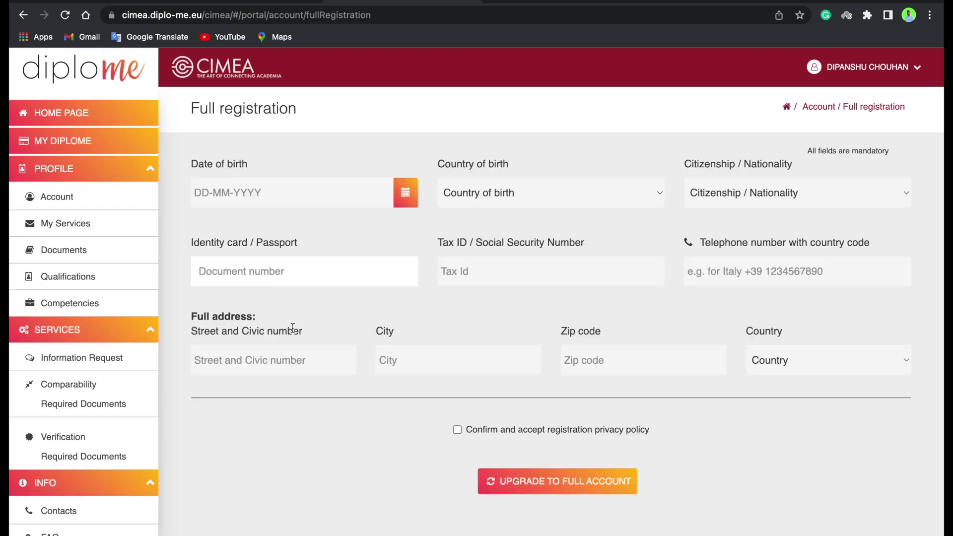
left_click(206, 190)
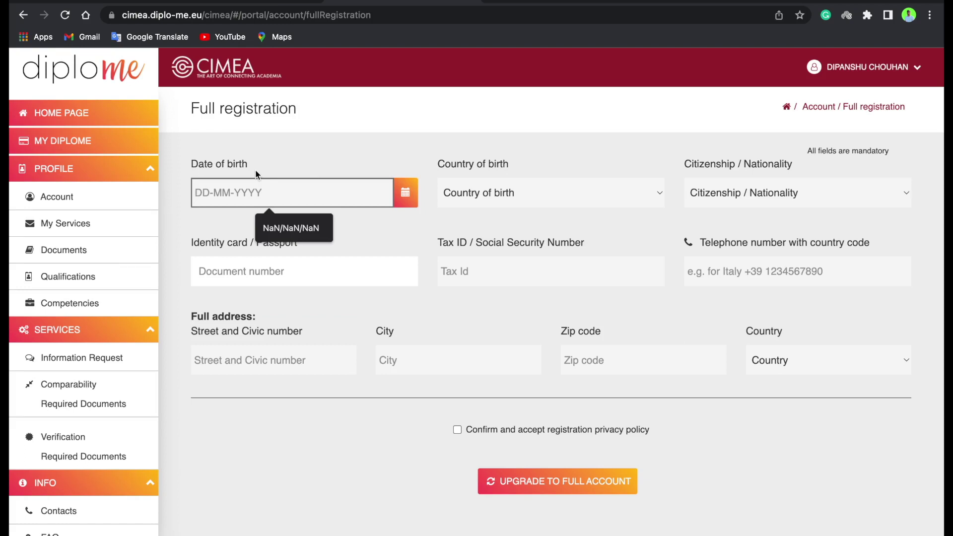
type("2")
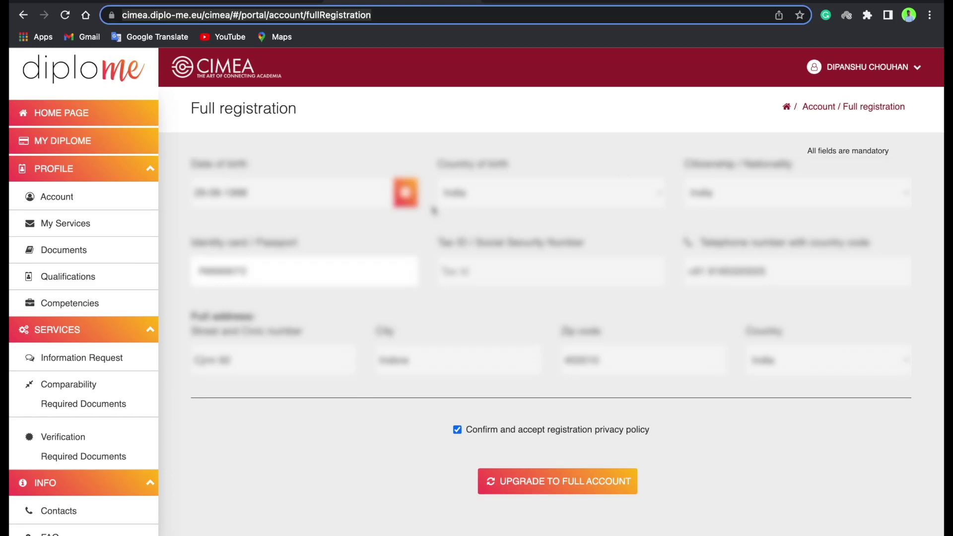
left_click(546, 481)
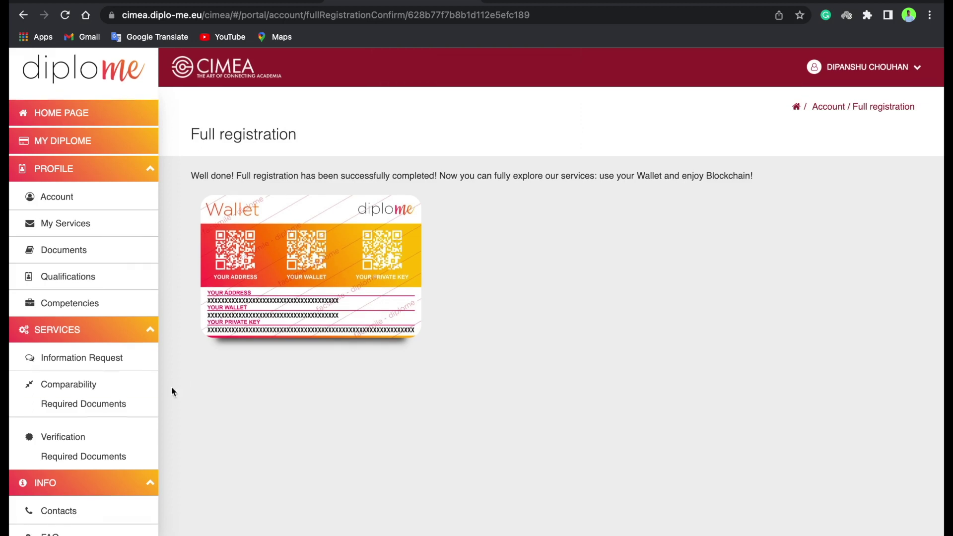
Step: Review Comparability timelines and its 150,00 ordinary and 250,00 urgent costs, then open Required Documents
left_click(93, 386)
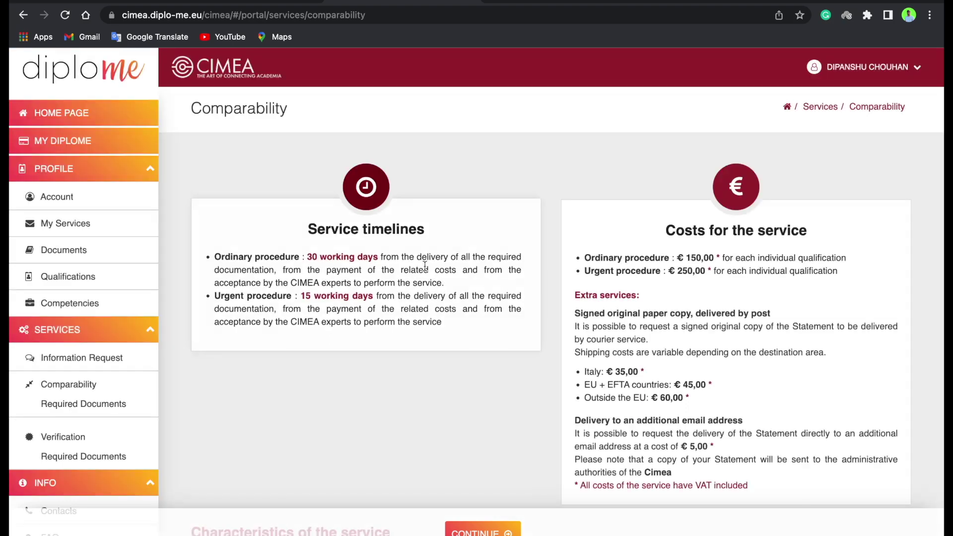
scroll(399, 328, "down", 2)
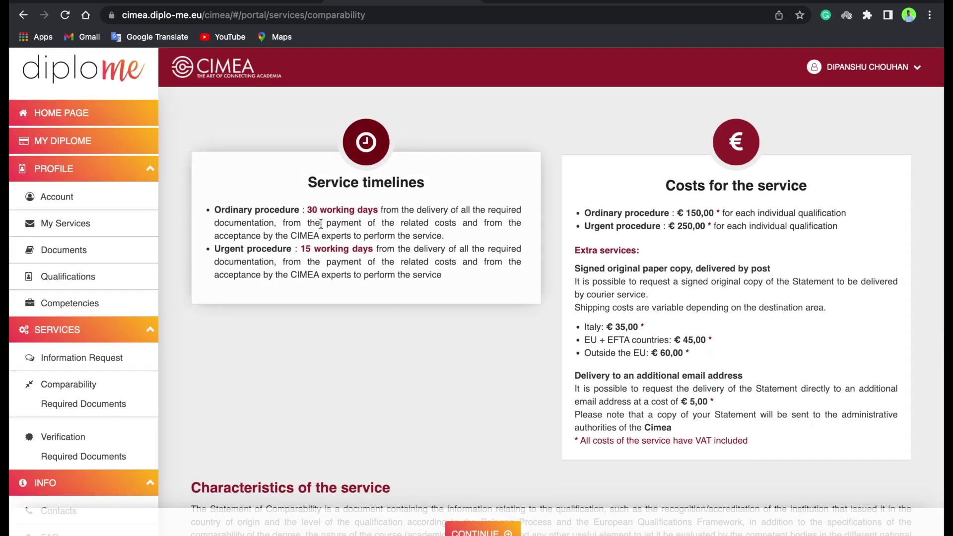
left_click_drag(687, 210, 715, 211)
left_click(344, 206)
left_click_drag(677, 224, 705, 224)
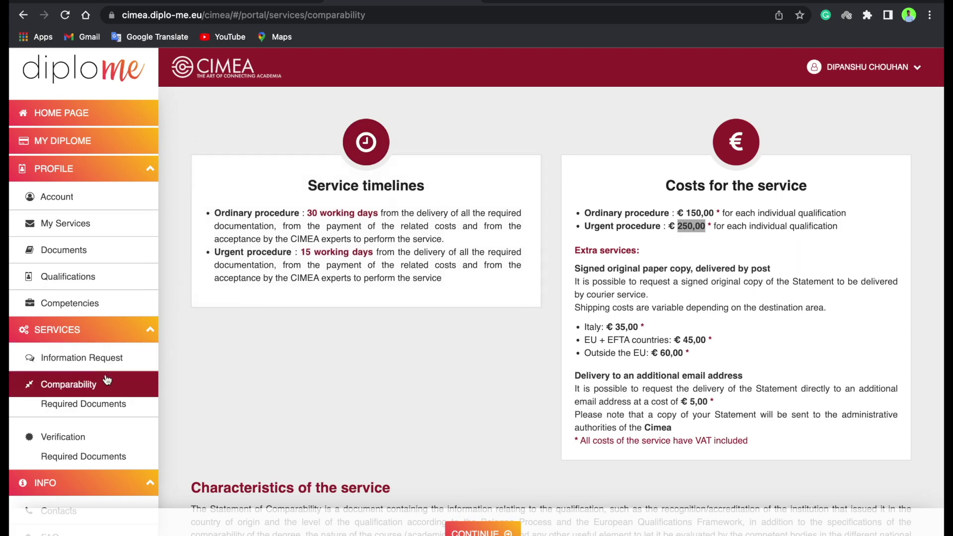
left_click(100, 403)
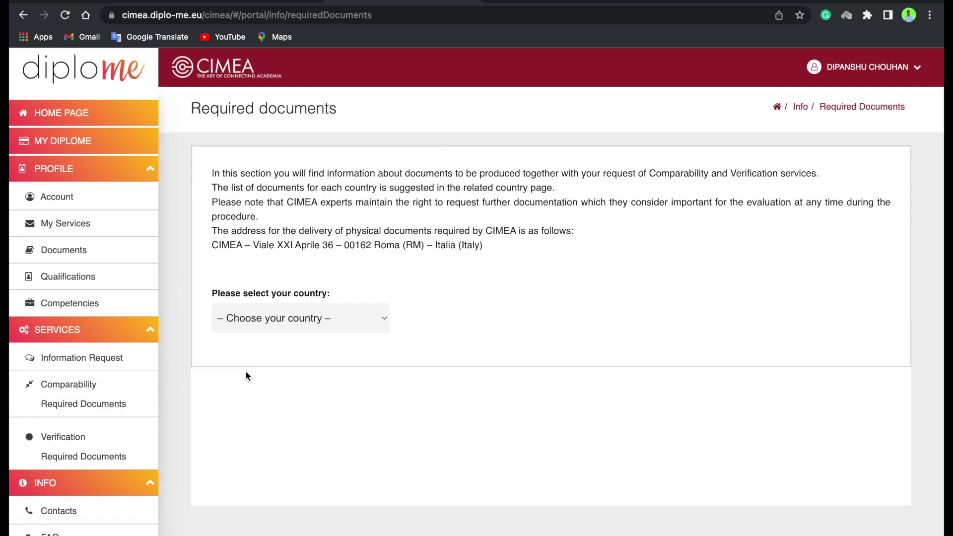
Step: Select India as the country and read through its list of required documents
left_click(276, 292)
type("india")
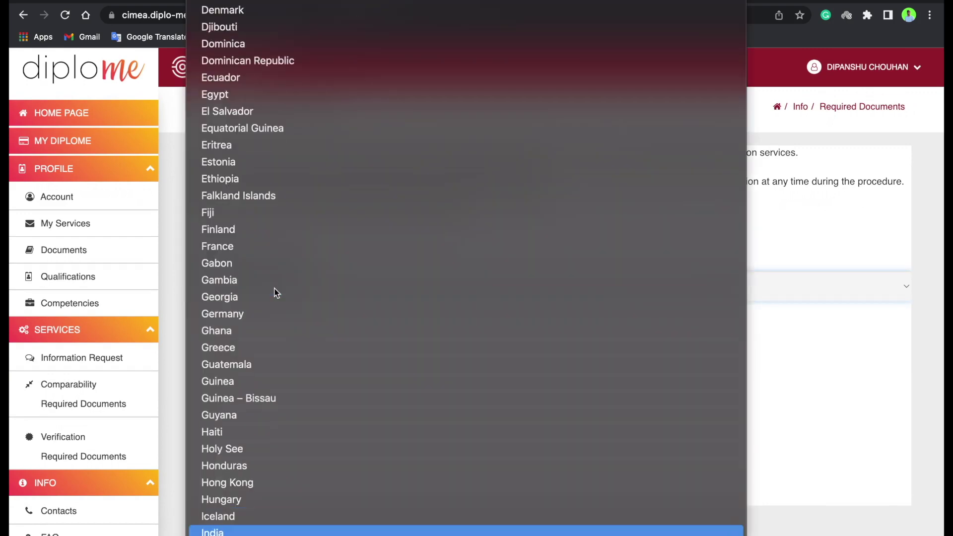
key("Return")
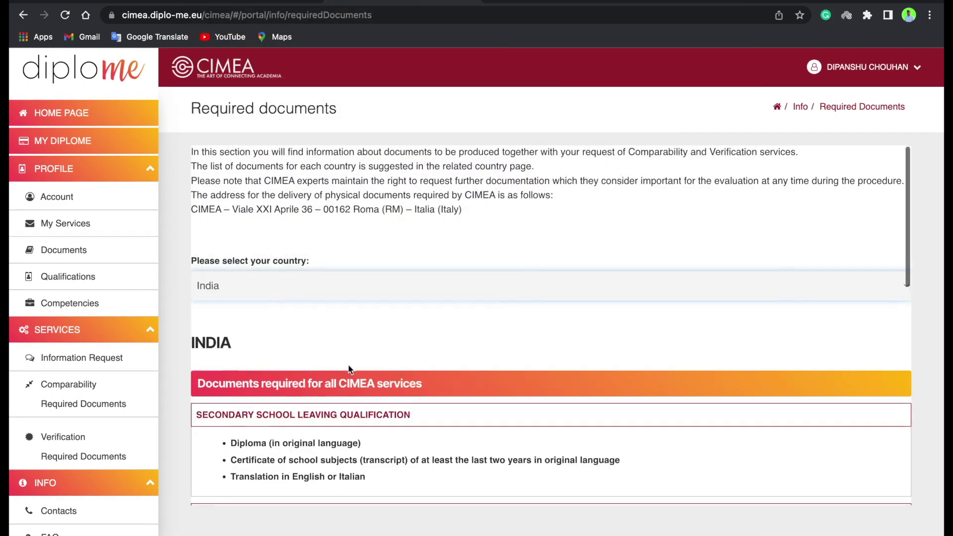
scroll(328, 283, "down", 5)
scroll(327, 283, "down", 4)
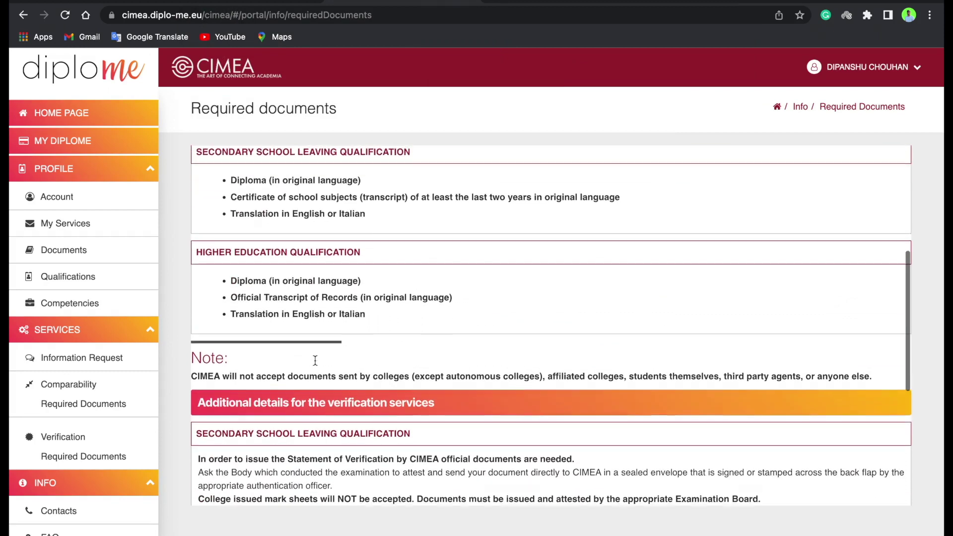
scroll(315, 362, "up", 5)
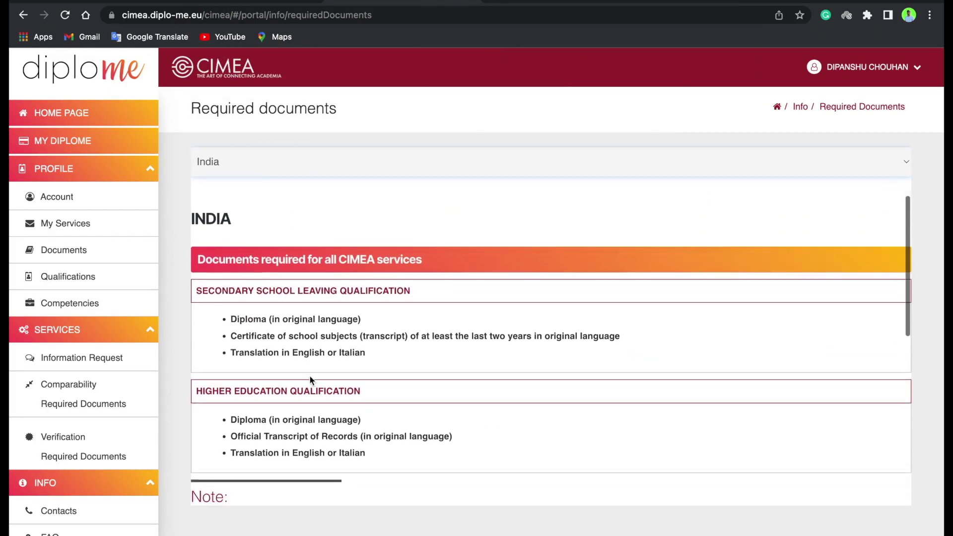
Step: Open the profile's Documents page from Account, showing no documents uploaded yet
scroll(313, 381, "down", 1)
scroll(287, 377, "down", 1)
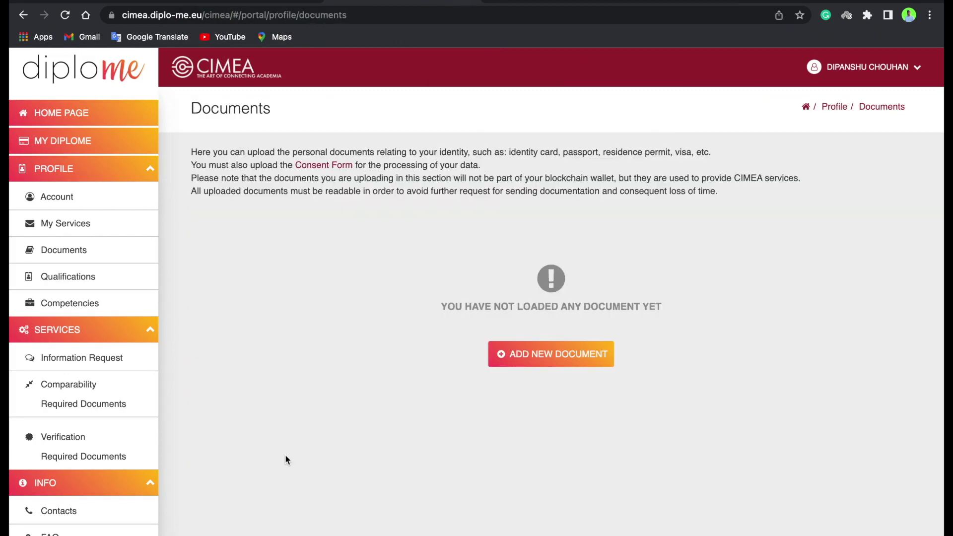
left_click(56, 197)
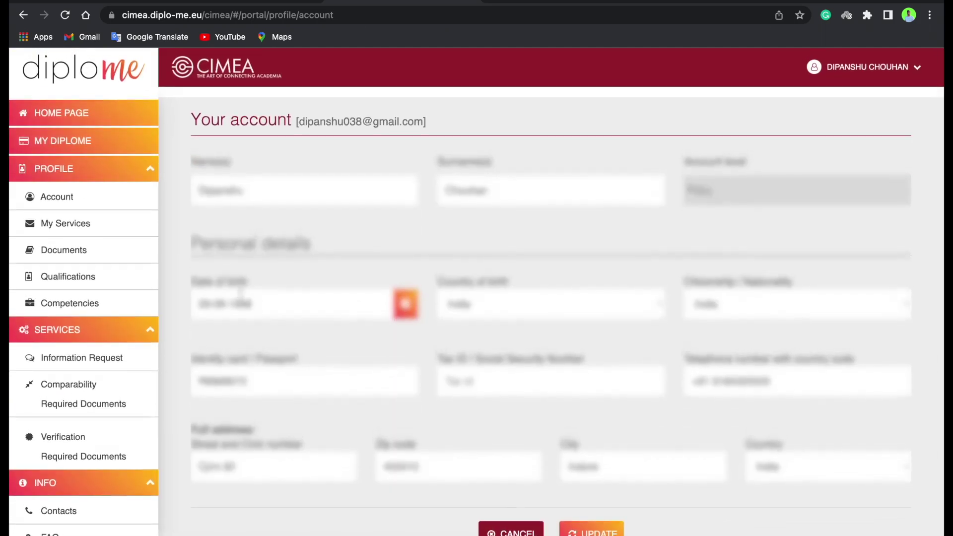
left_click(92, 251)
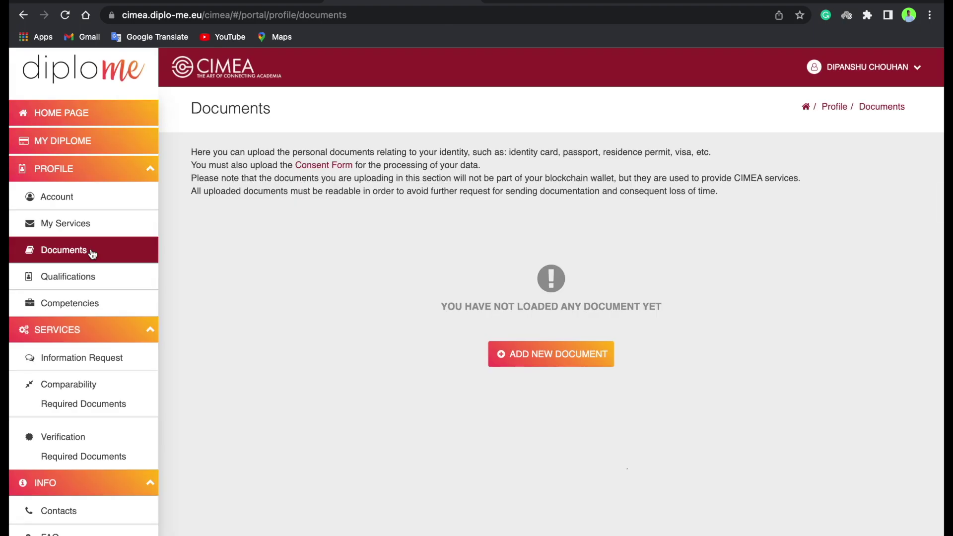
Step: Start a new Identity Documents entry named Passport
left_click(539, 356)
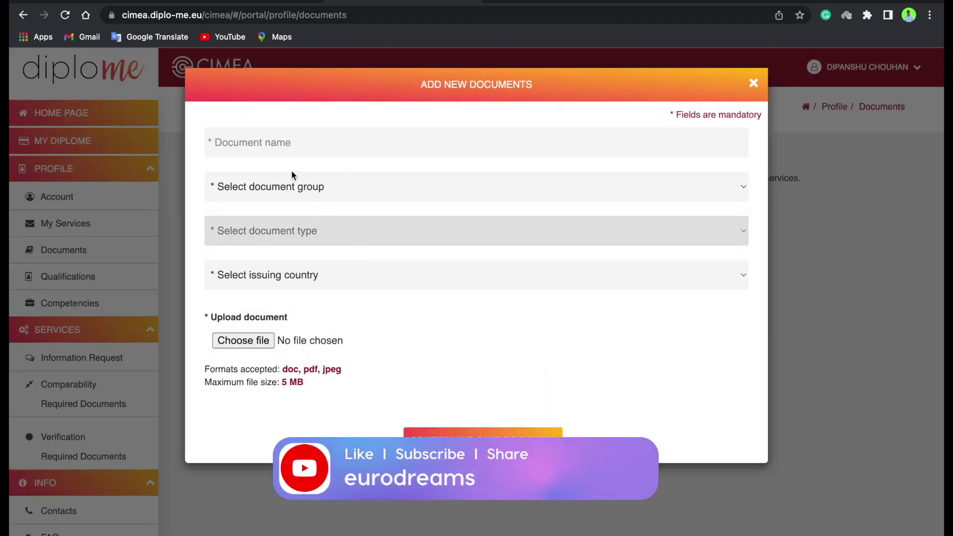
left_click(293, 182)
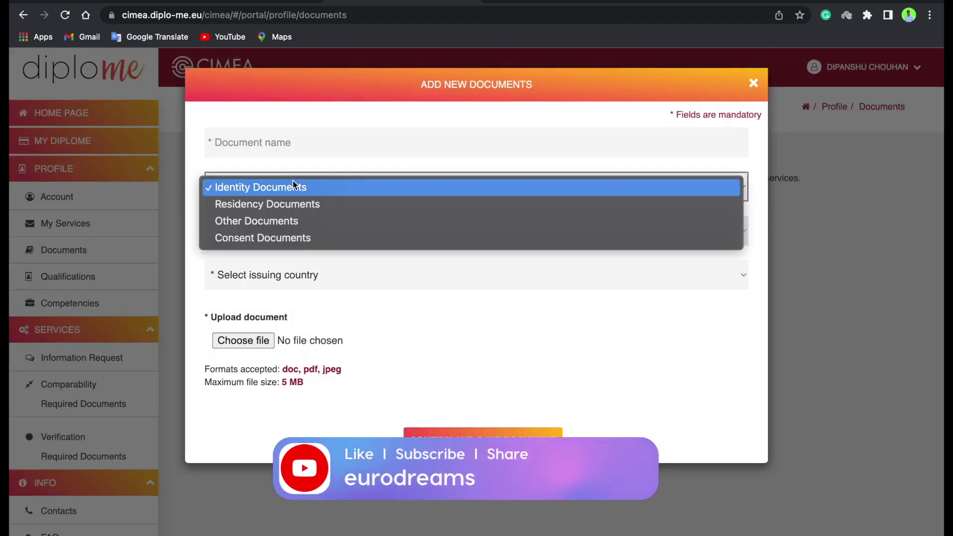
left_click(293, 187)
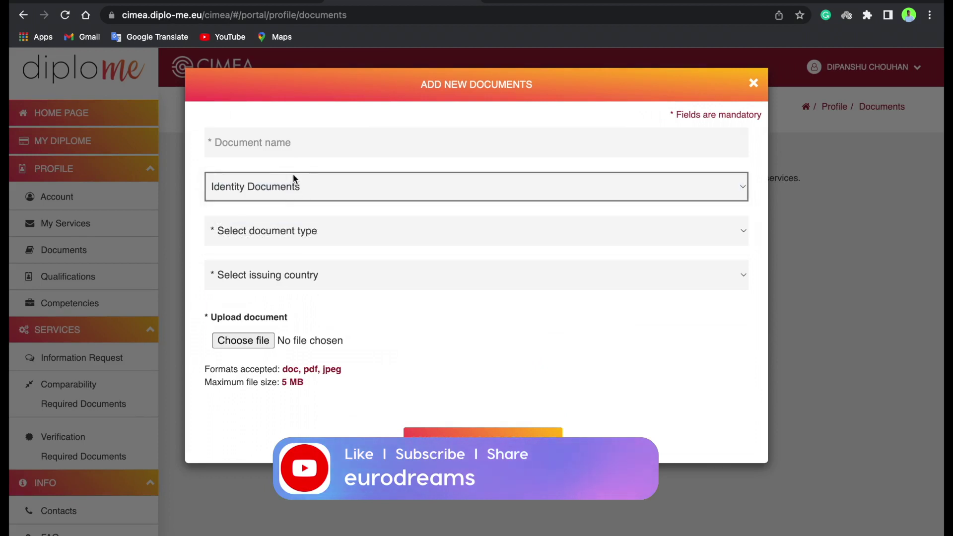
left_click(287, 144)
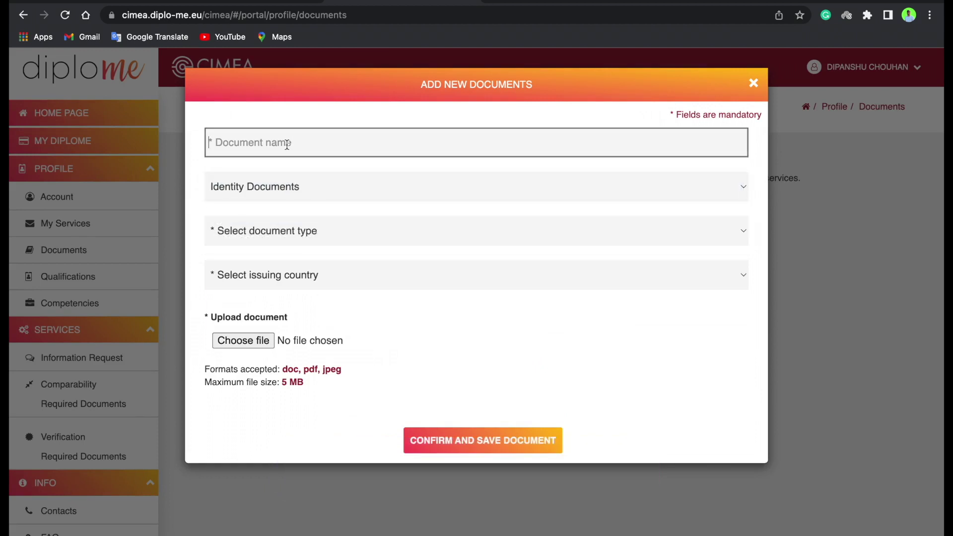
type("Passport")
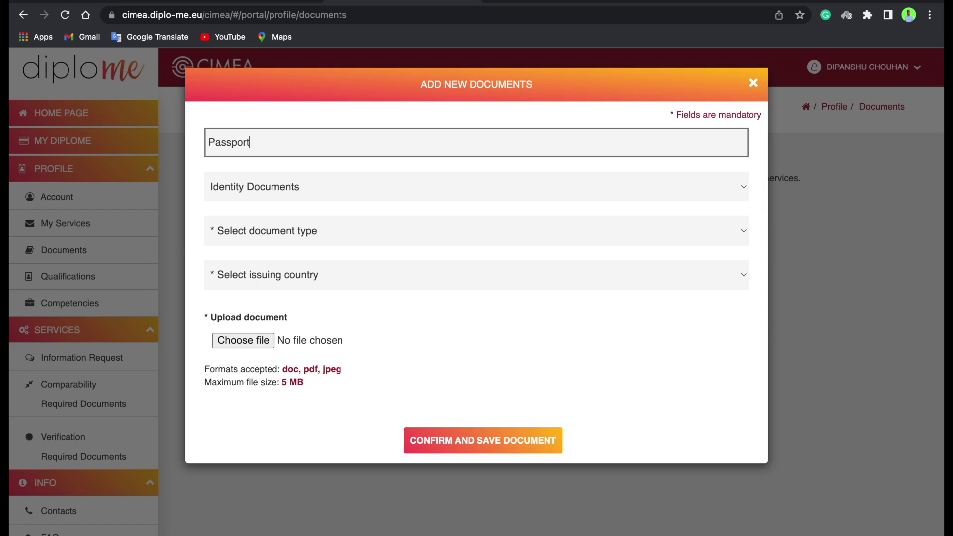
Step: Set the document type to ID Card/Passport and the issuing country to India
left_click(278, 231)
left_click(276, 230)
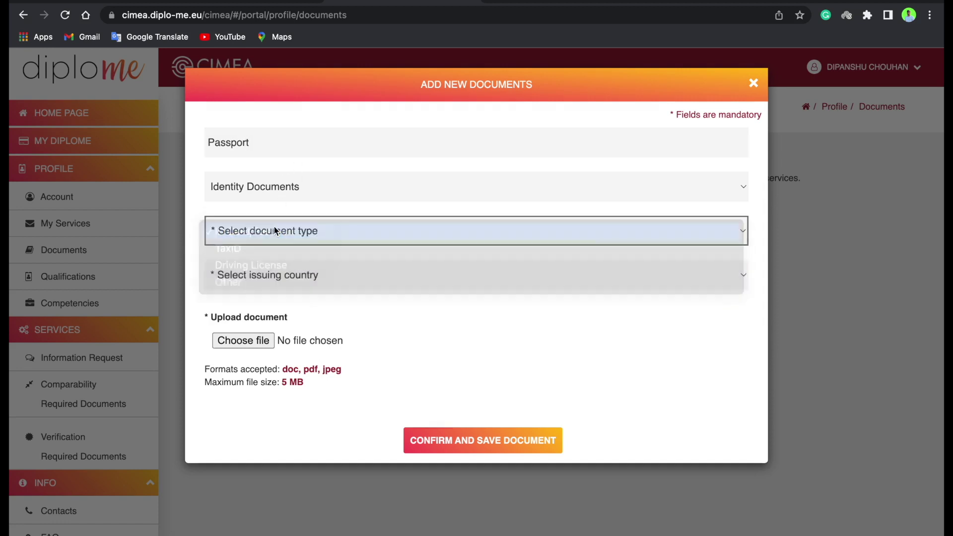
left_click(281, 270)
type("in")
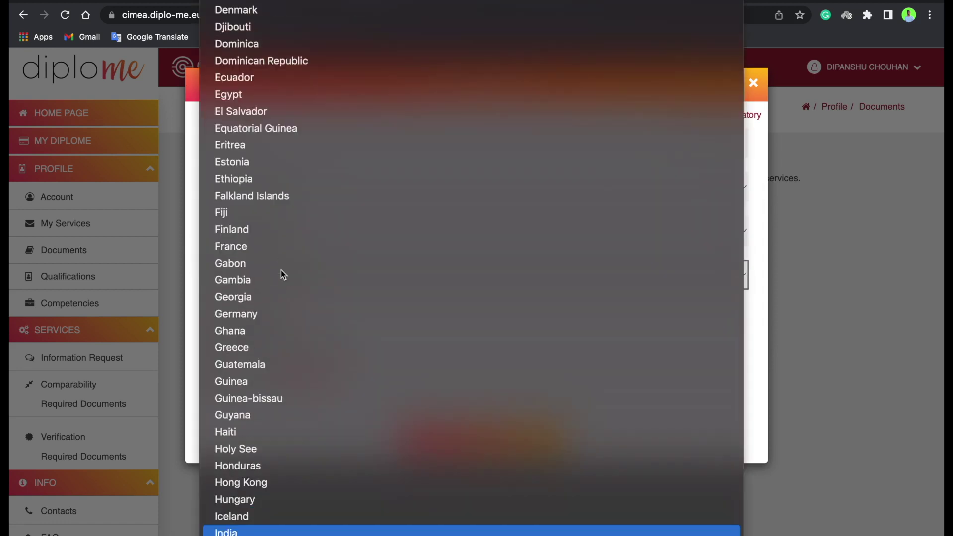
left_click(250, 532)
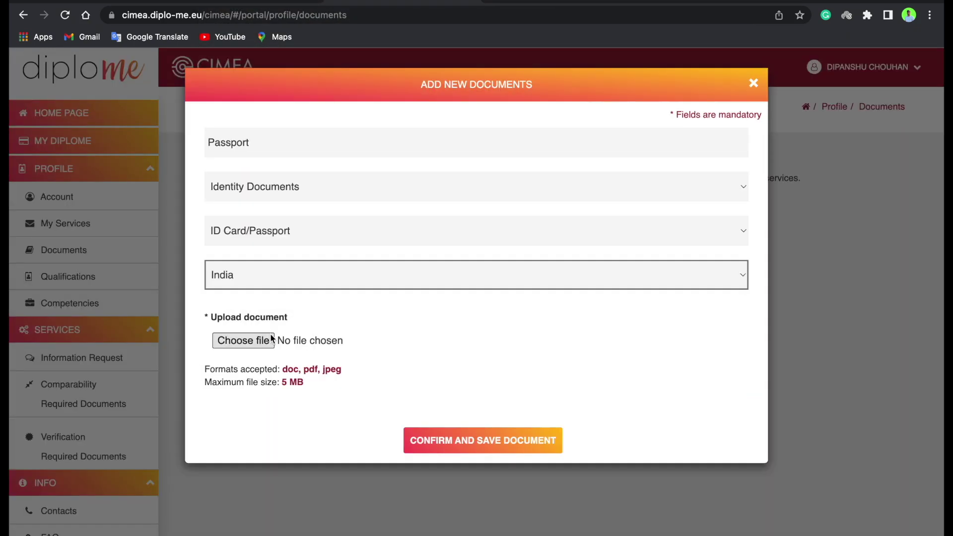
Step: Attach passport.pdf, save the document, and go to the Qualifications page
left_click(270, 338)
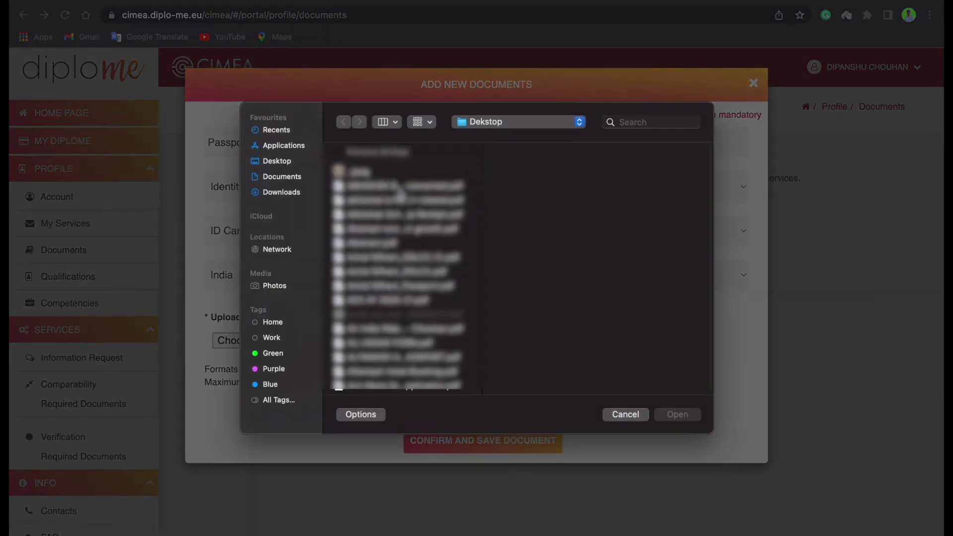
type("passport")
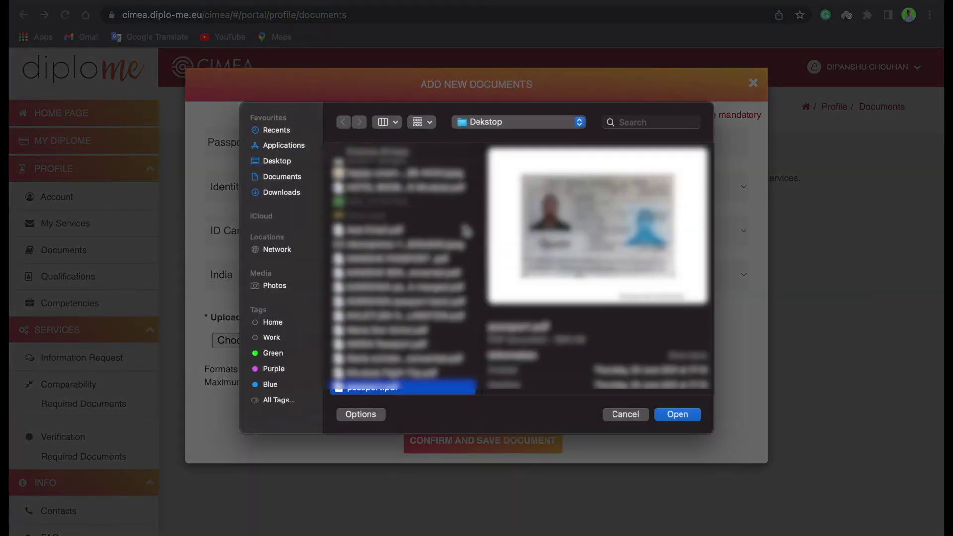
left_click(679, 415)
left_click(541, 437)
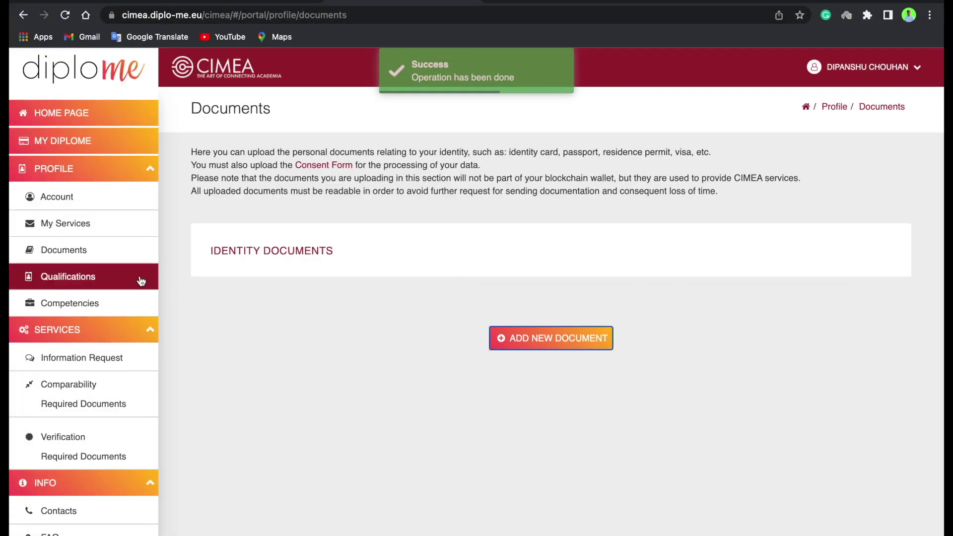
left_click(142, 282)
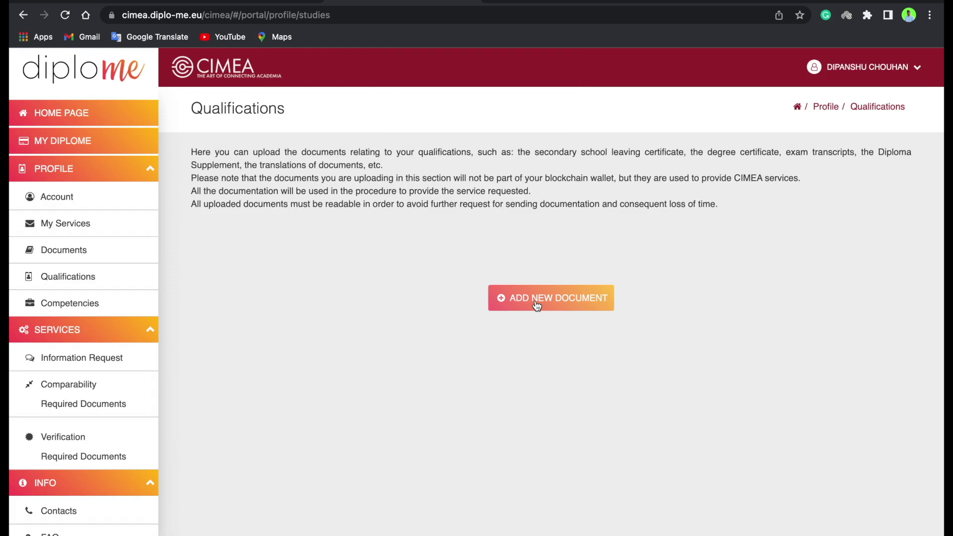
Step: In a new qualification form, view the document types for Secondary School Qualifications
left_click(536, 305)
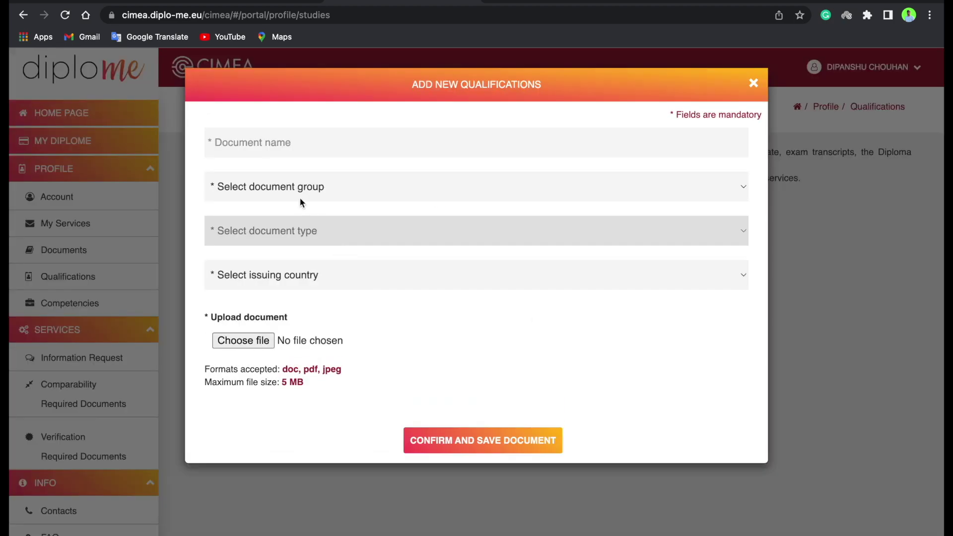
left_click(268, 141)
left_click(282, 189)
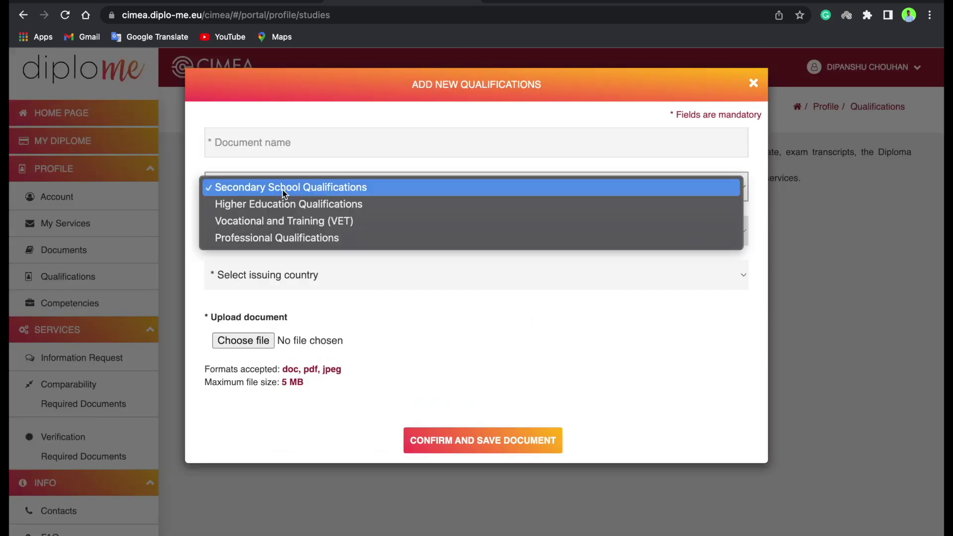
left_click(284, 189)
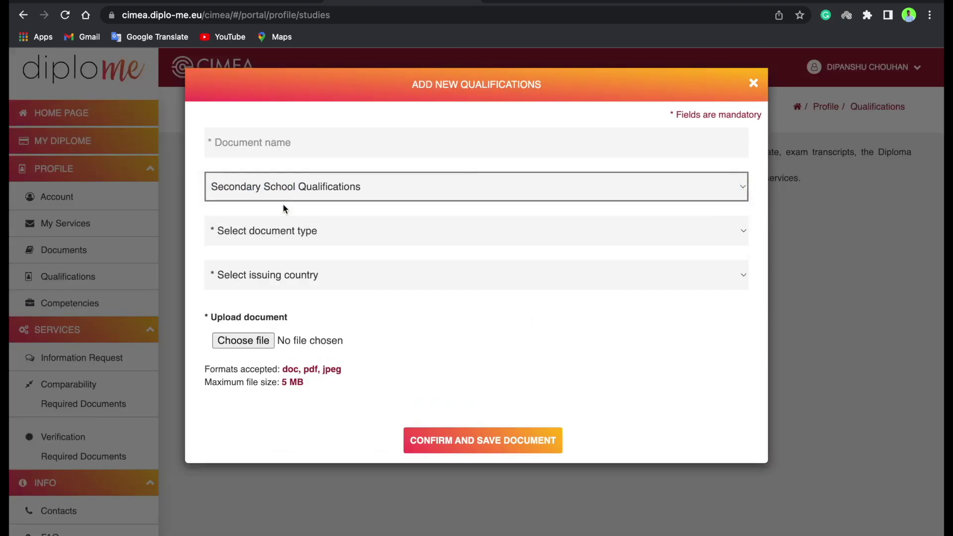
left_click(284, 226)
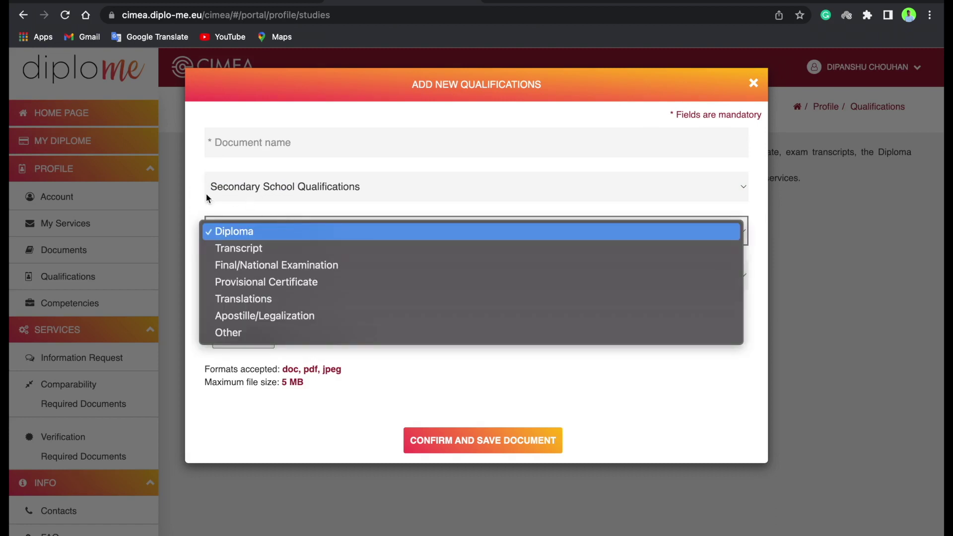
left_click(177, 214)
Step: Switch the group to Higher Education Qualifications, view its types, and close the form unsaved
left_click(302, 194)
left_click(303, 208)
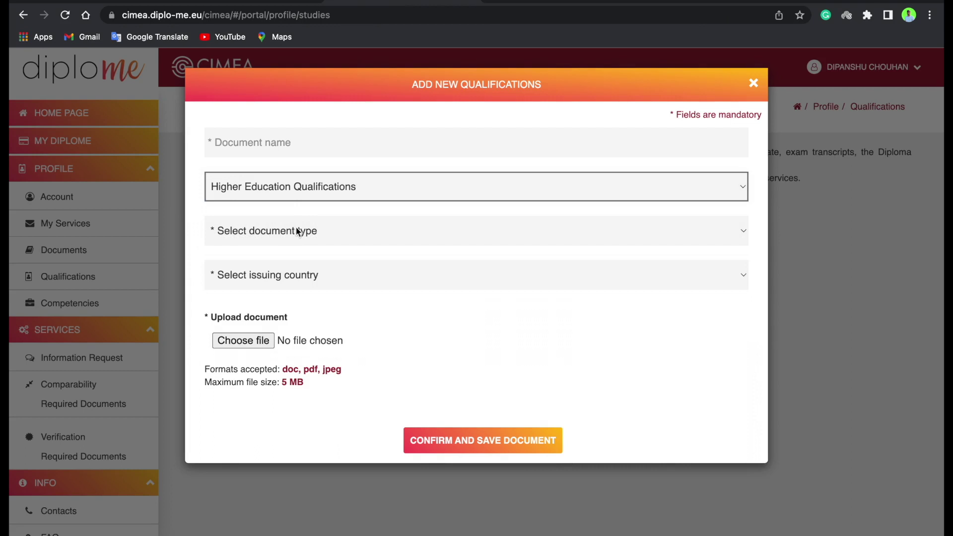
left_click(297, 232)
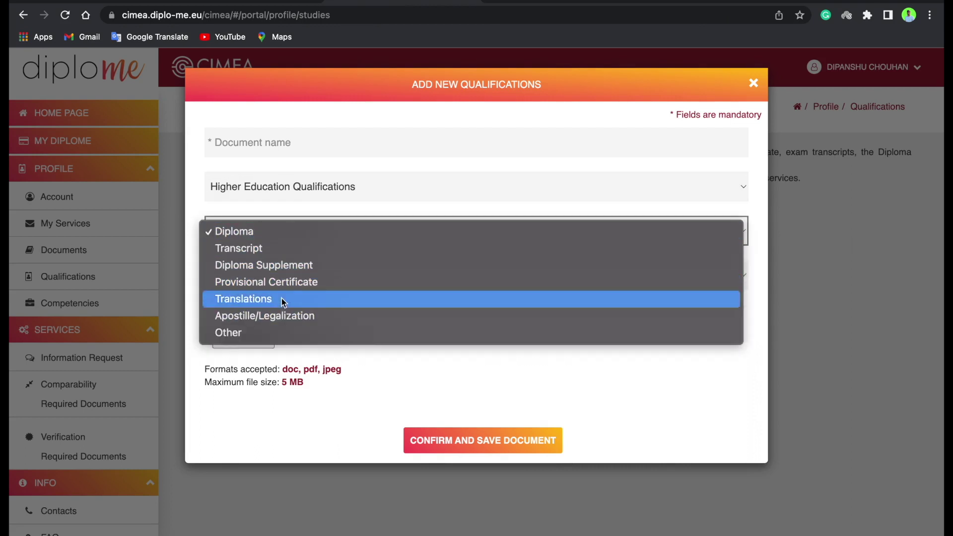
left_click(180, 148)
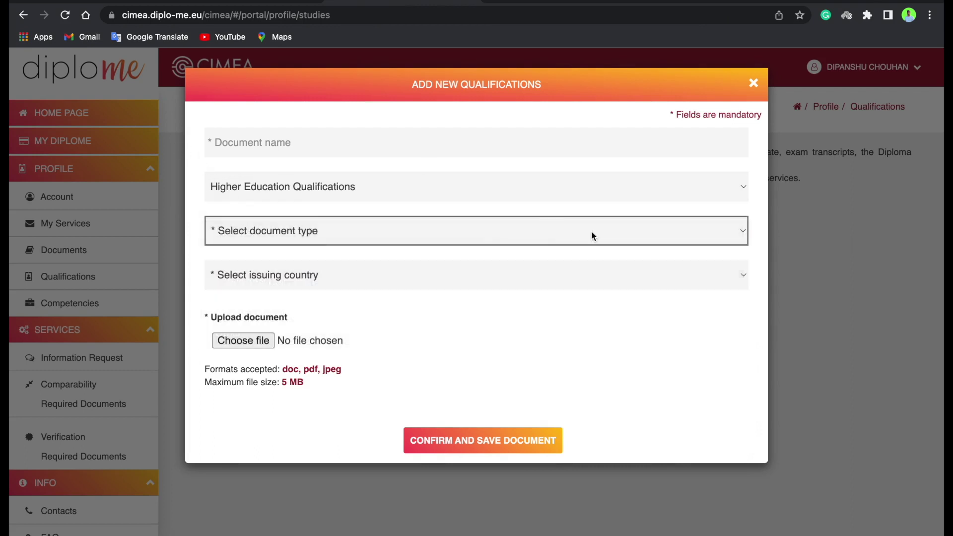
left_click(753, 85)
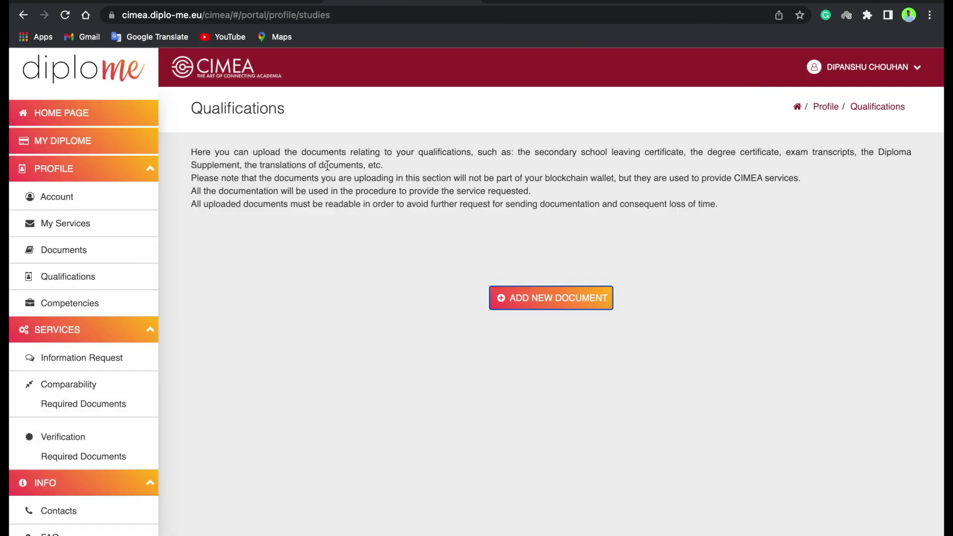
Step: Visit Competencies, return to Qualifications, and open the consent_form_2019.pdf data-processing consent form
left_click(92, 306)
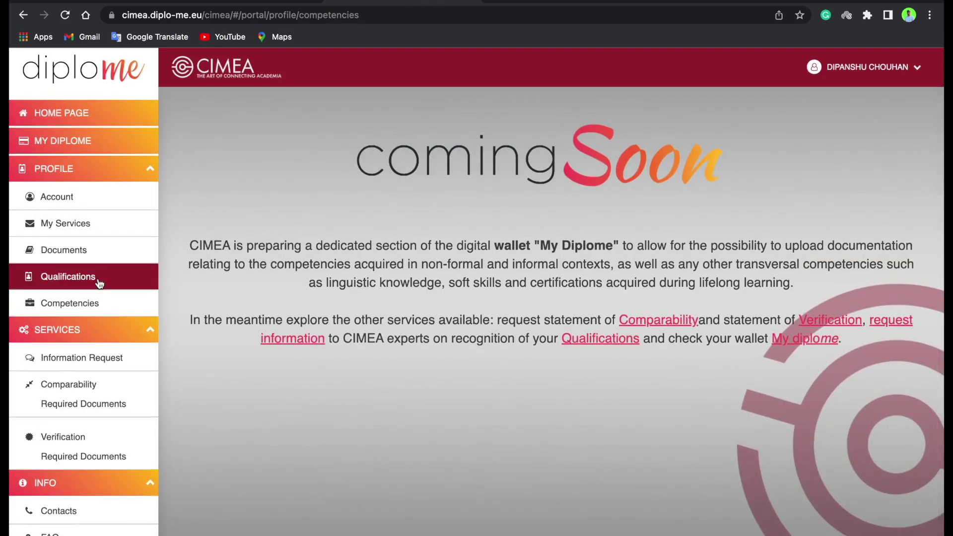
left_click(93, 281)
scroll(91, 395, "down", 3)
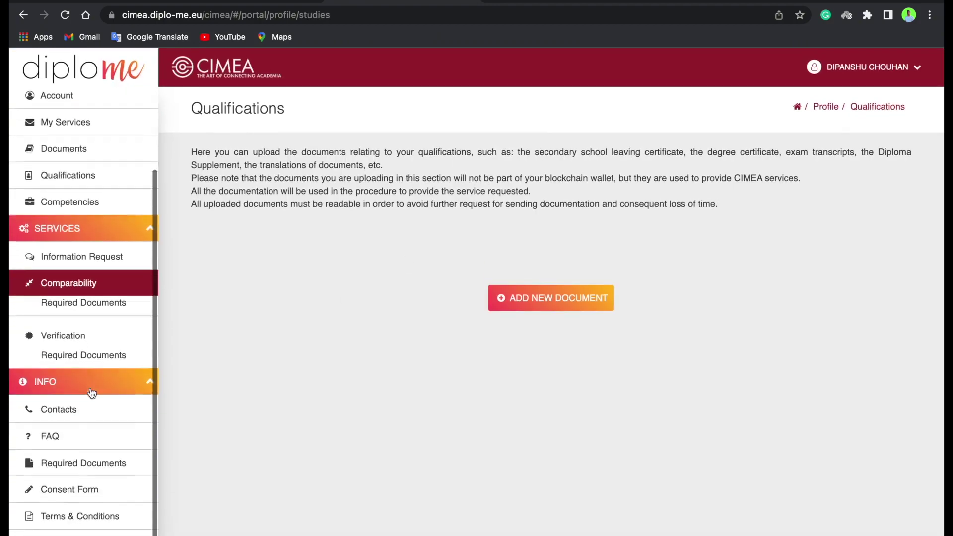
left_click(97, 478)
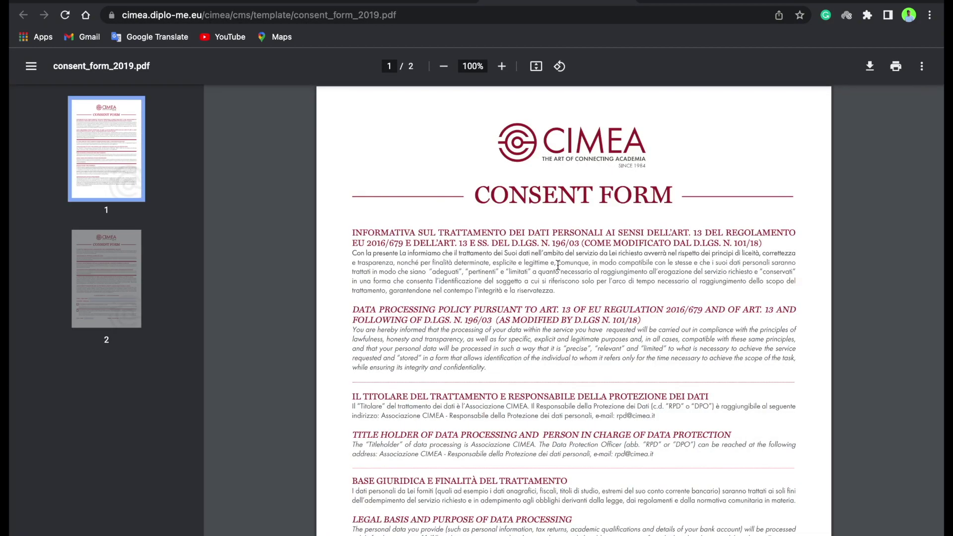
scroll(538, 282, "down", 13)
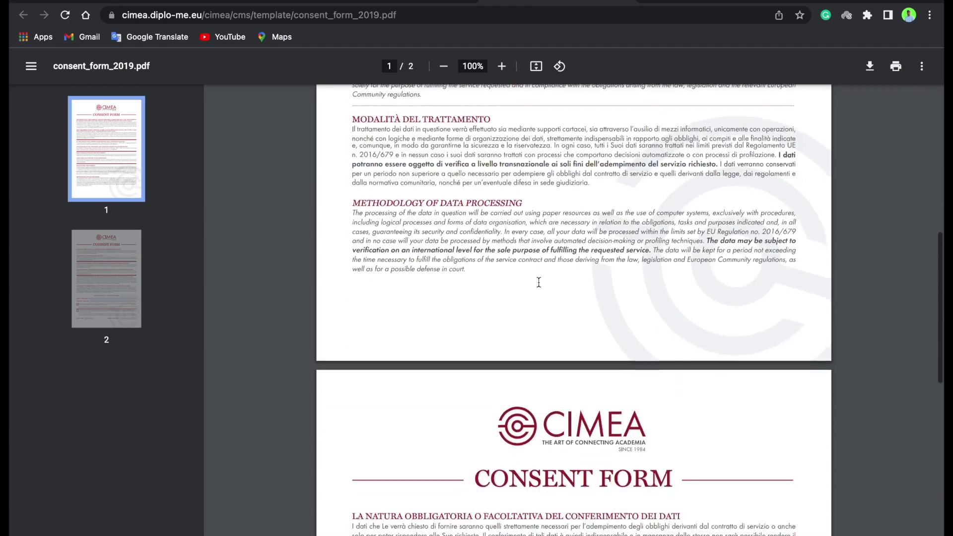
scroll(539, 282, "down", 5)
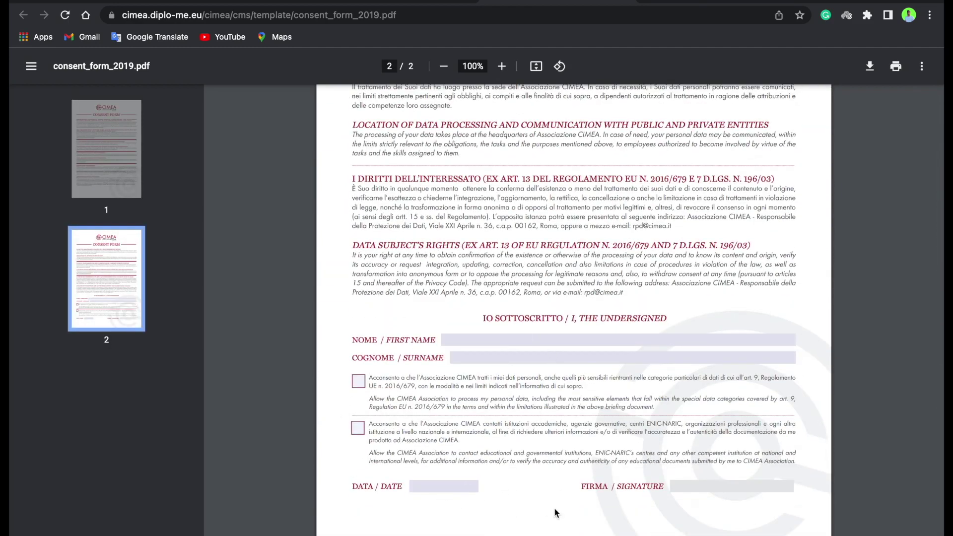
scroll(561, 303, "up", 3)
left_click(432, 2)
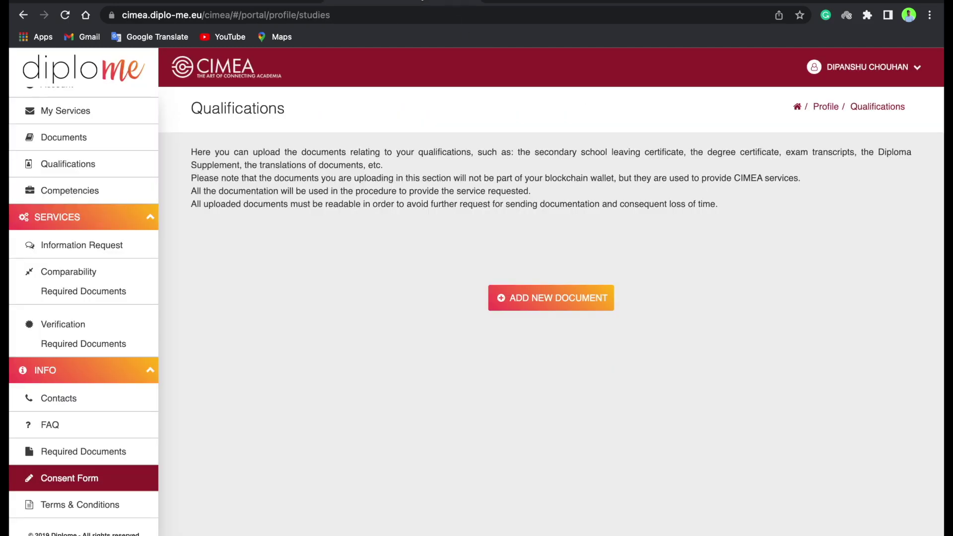
scroll(225, 347, "up", 1)
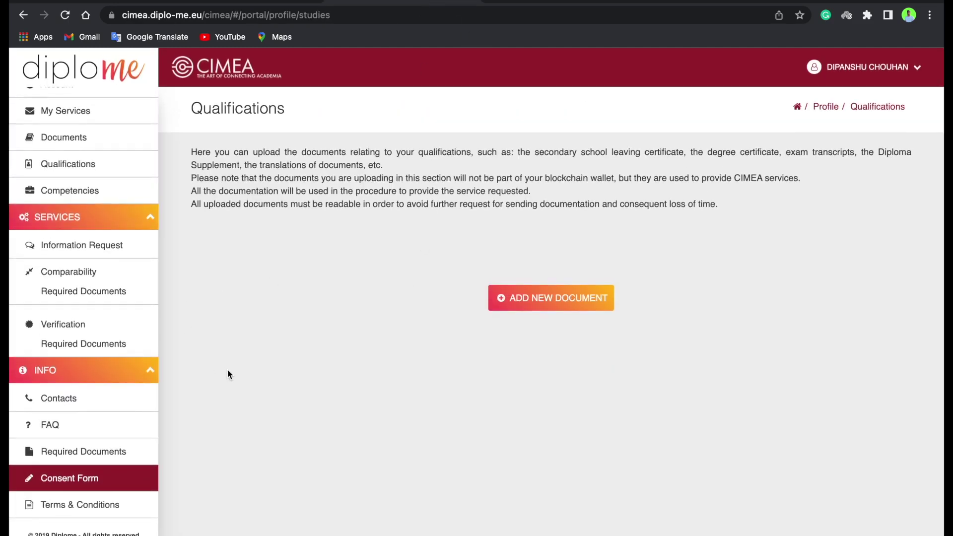